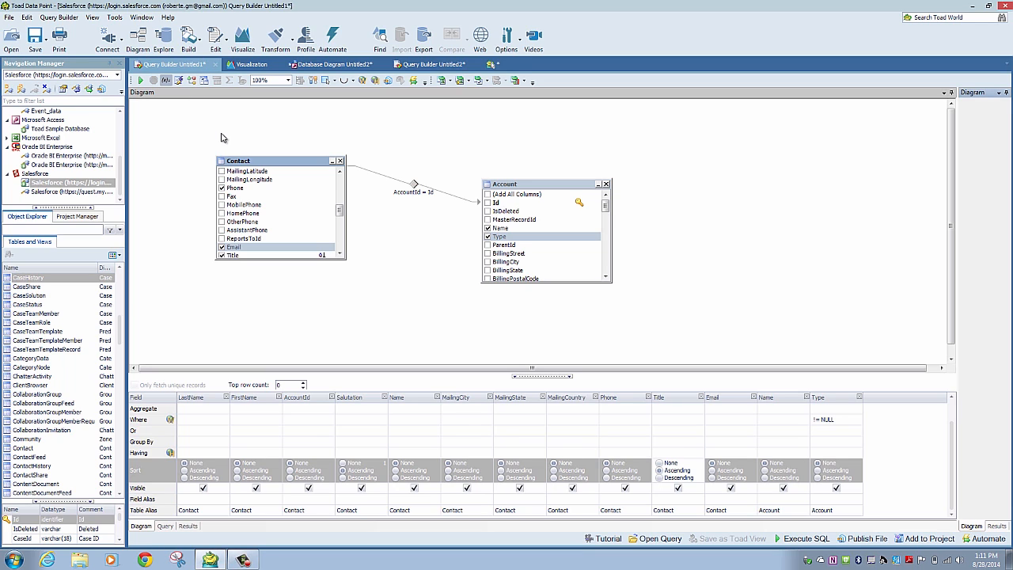
- View the open visualization, the database diagram and Query Builder Untitled2, and return to Query Builder Untitled1
left_click(256, 70)
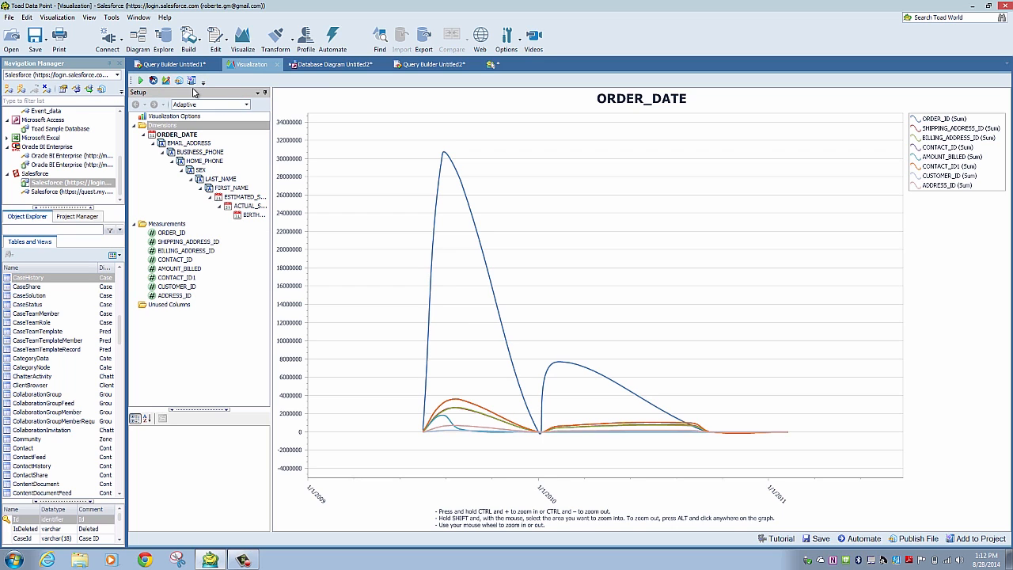
left_click(328, 64)
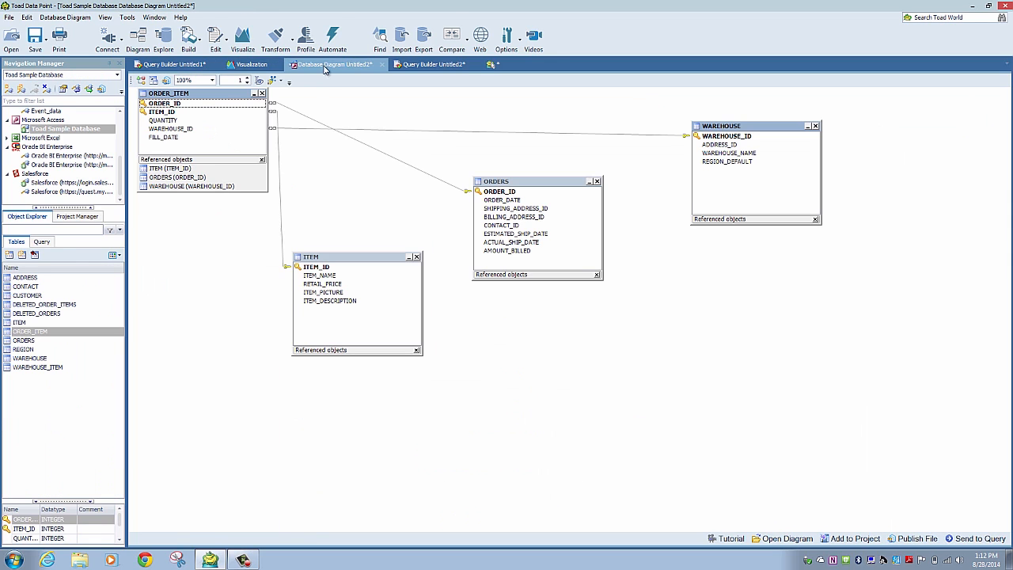
left_click(432, 64)
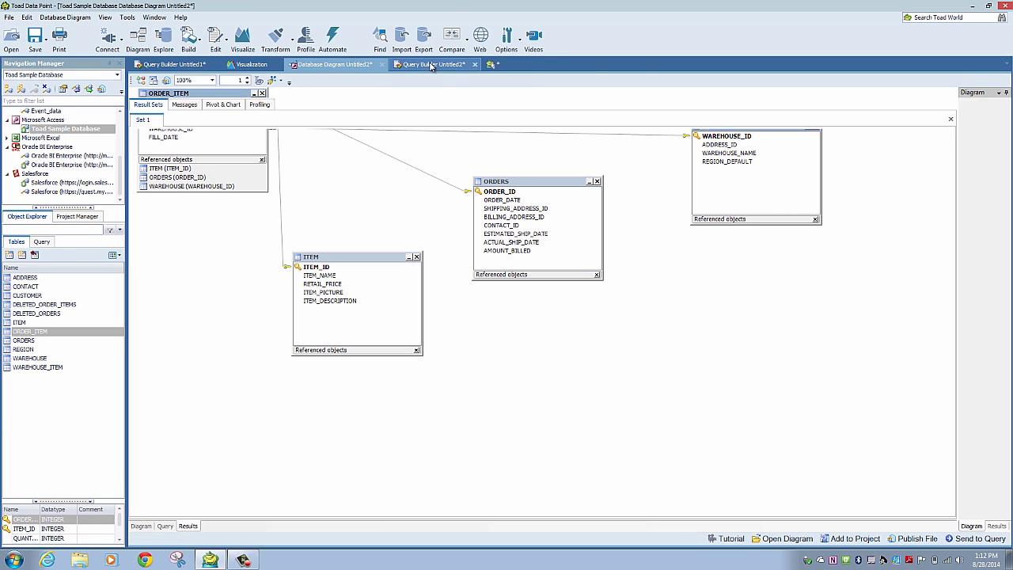
left_click(169, 64)
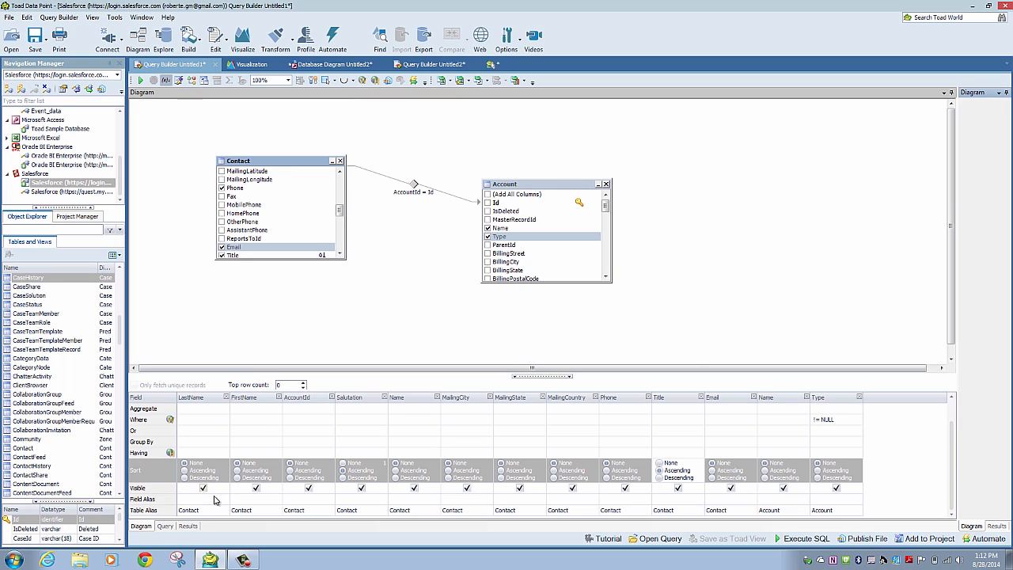
- Review the generated SQL, the diagram and the result set of the Salesforce Contact and Account query
left_click(165, 527)
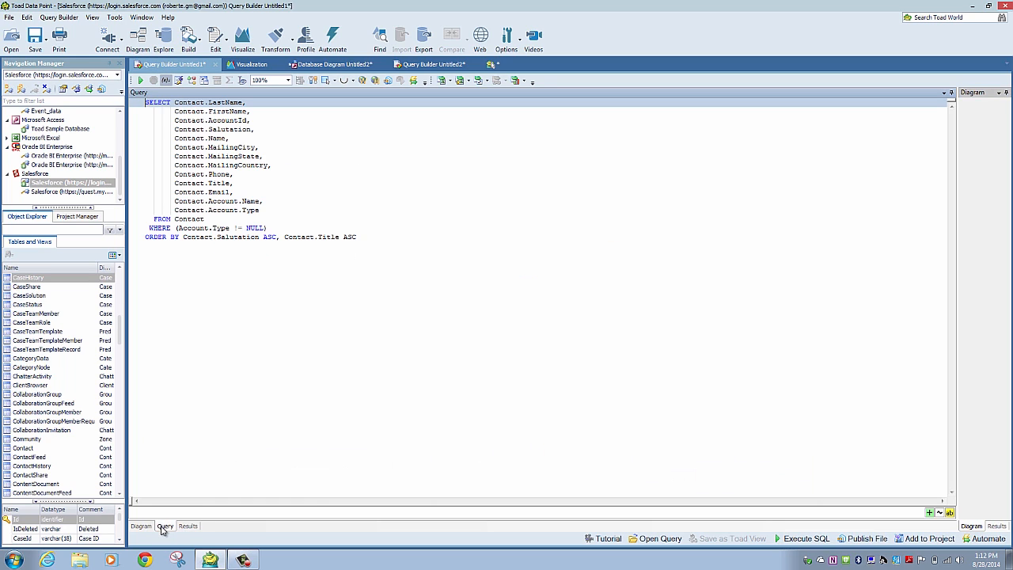
left_click(186, 527)
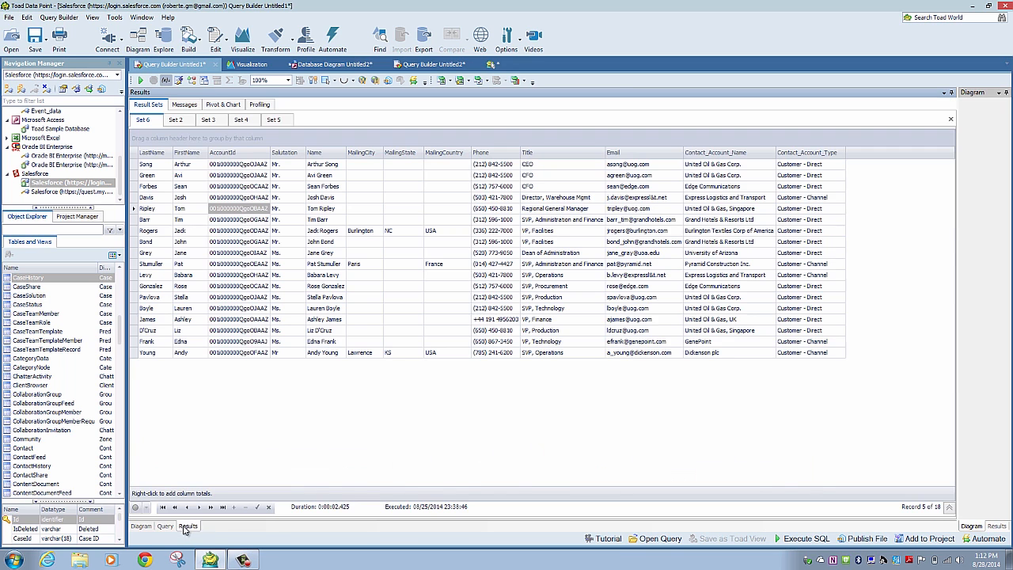
left_click(142, 526)
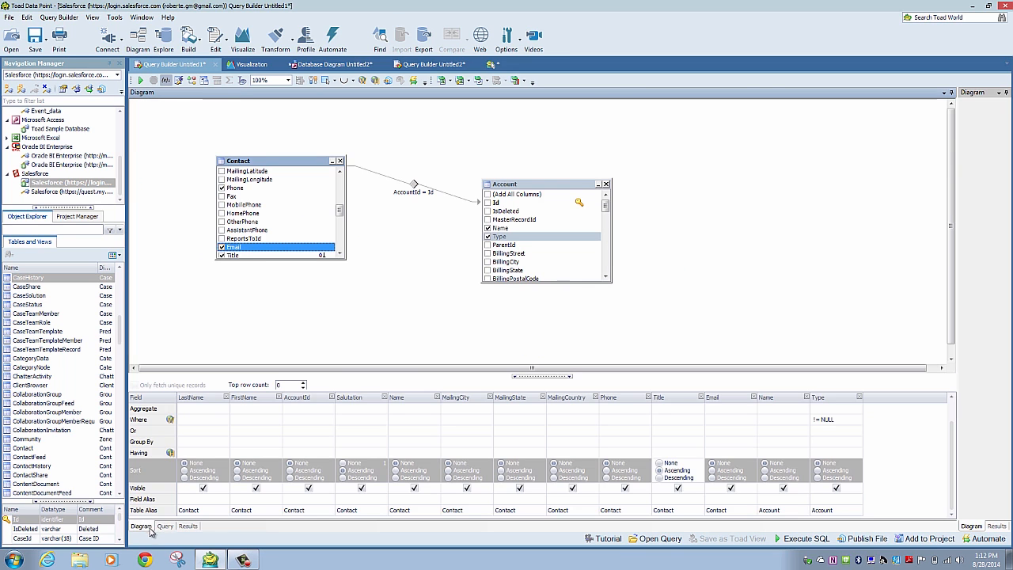
left_click(166, 527)
left_click(186, 526)
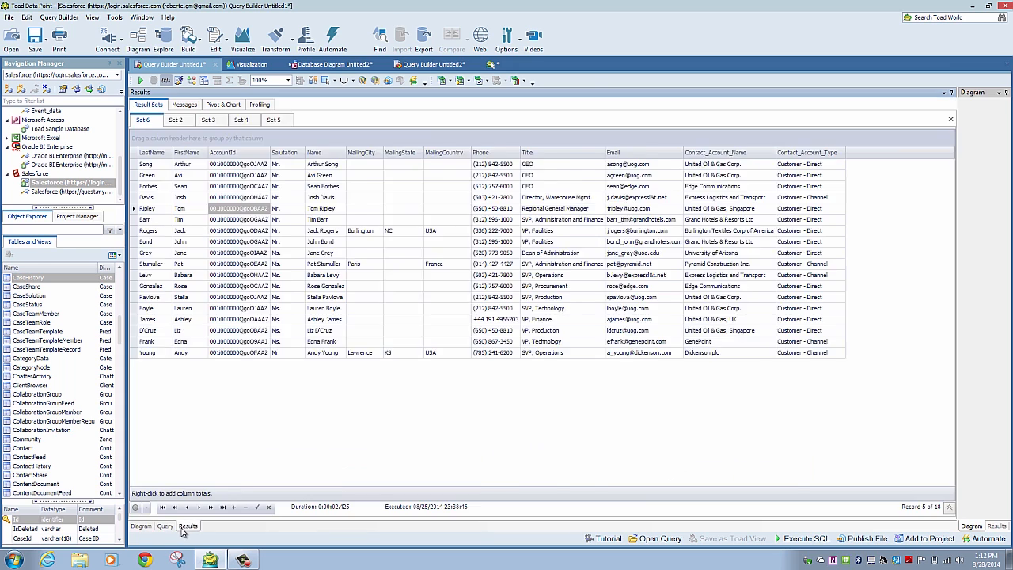
- Preview the profiling of the Query Builder Untitled2 results, and send that result set to Data Profiling
left_click(427, 65)
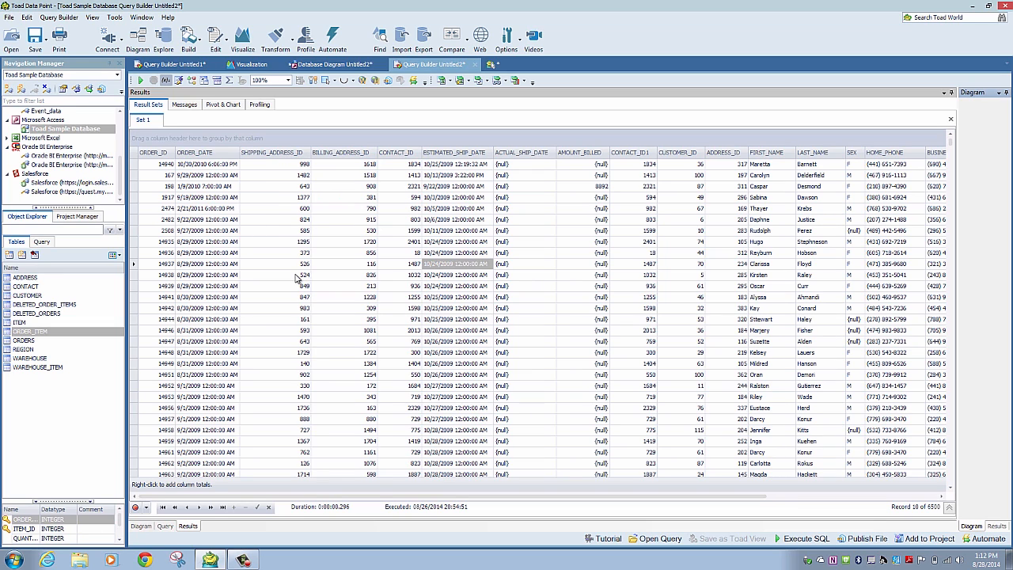
left_click(258, 106)
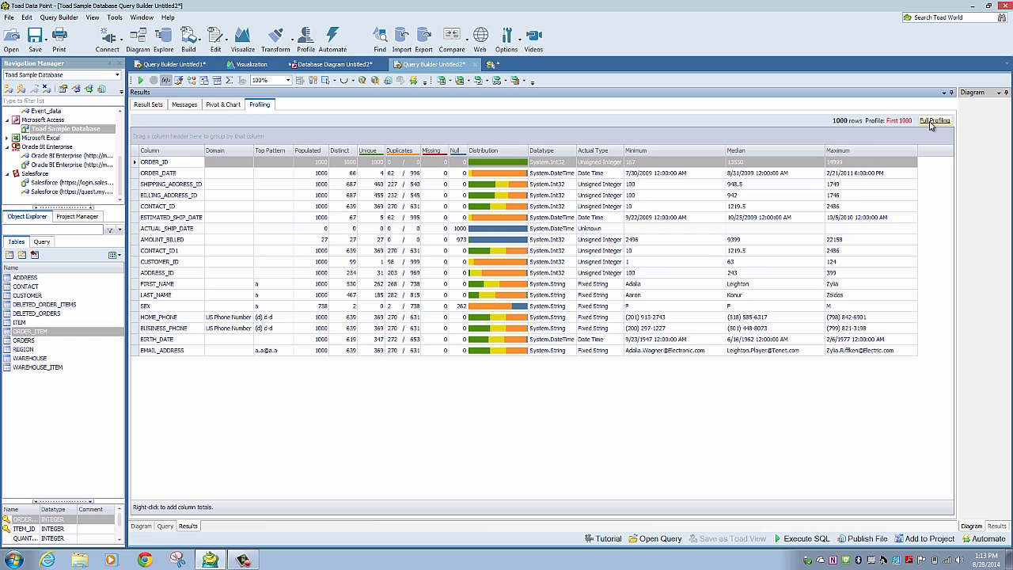
left_click(161, 106)
right_click(435, 297)
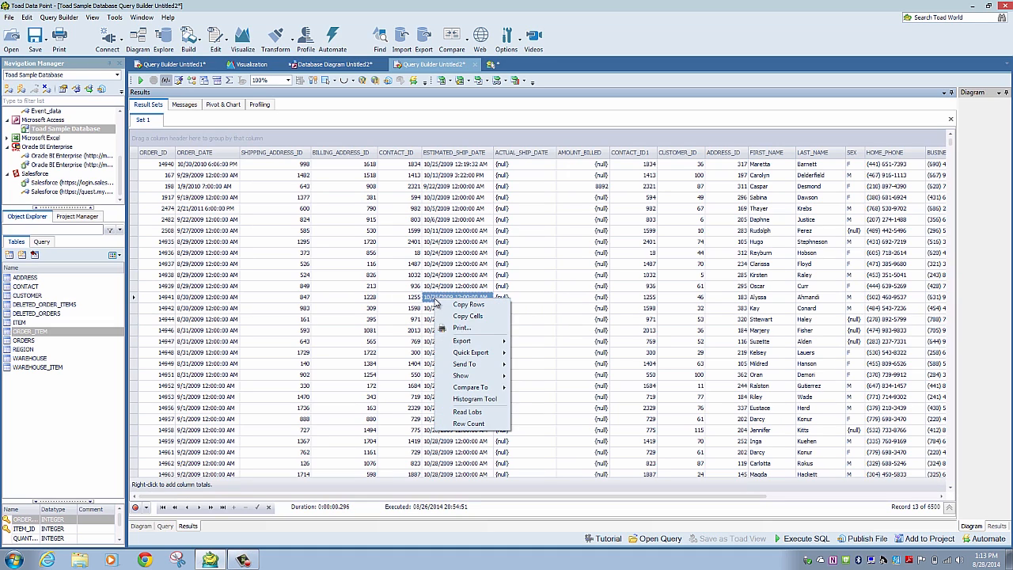
mouse_move(470, 366)
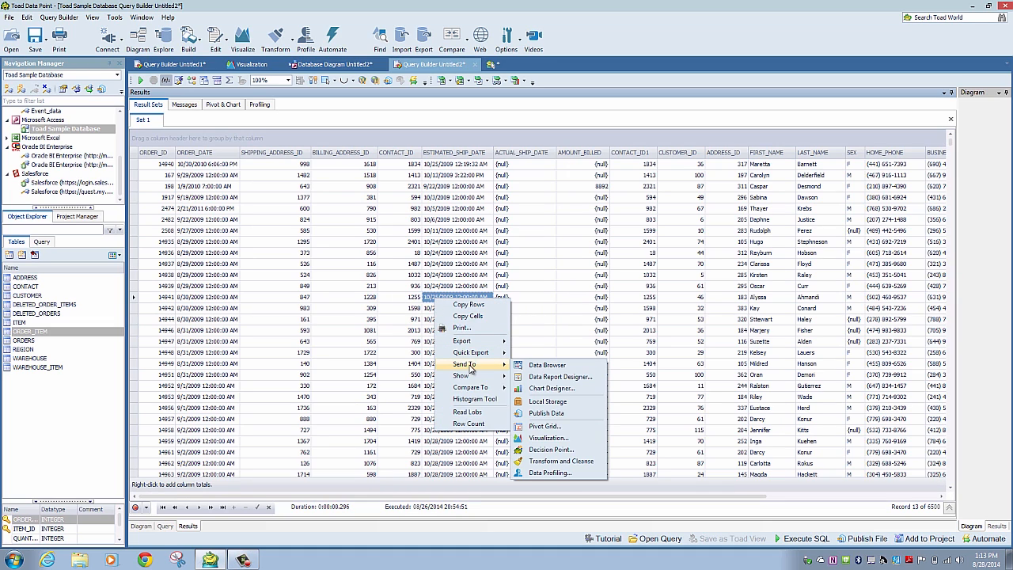
left_click(552, 474)
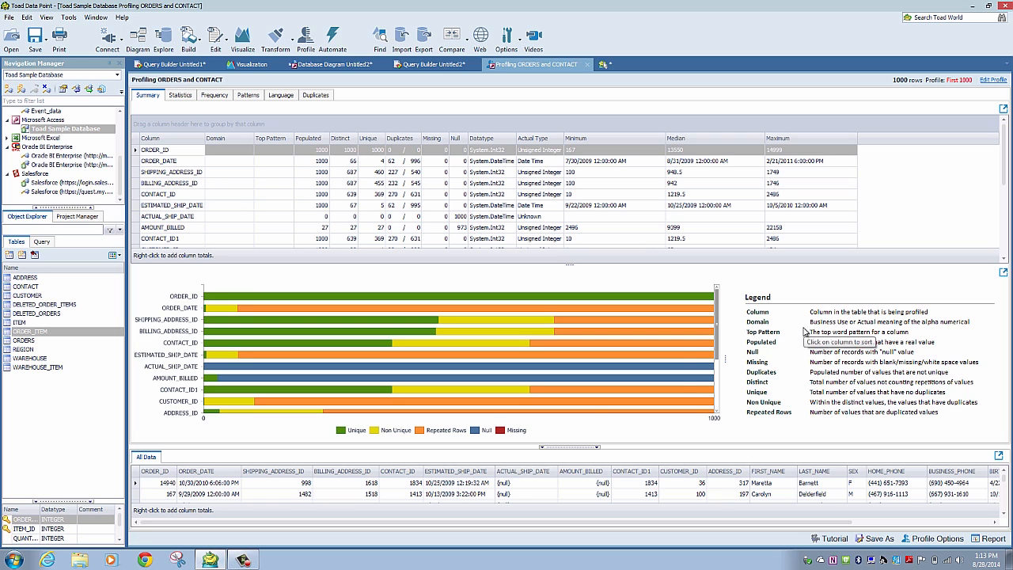
- Examine the statistics of the SHIPPING_ADDRESS_ID column, showing the percentiles on its histogram and hiding them again
mouse_move(558, 338)
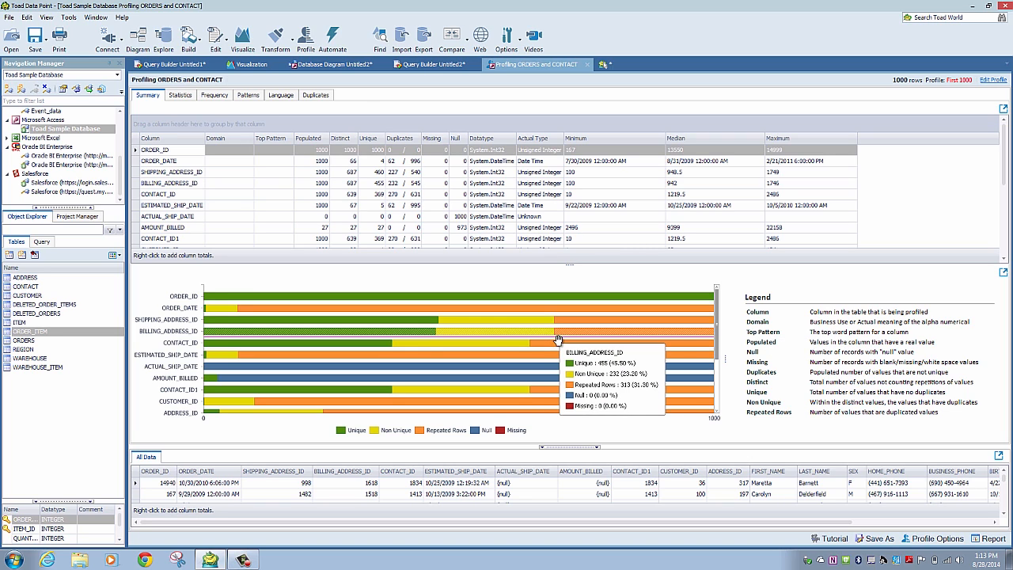
left_click(184, 96)
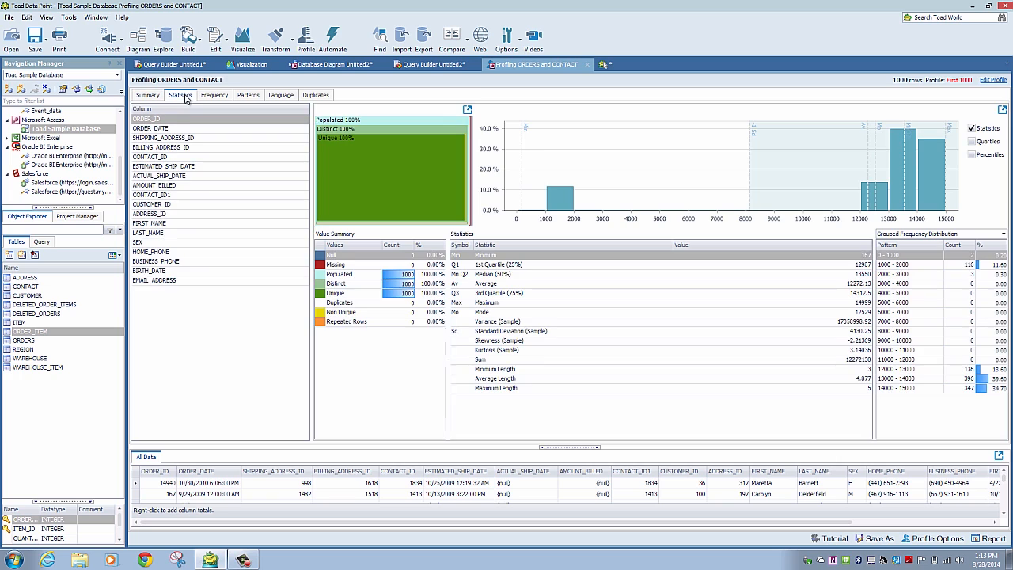
left_click(182, 138)
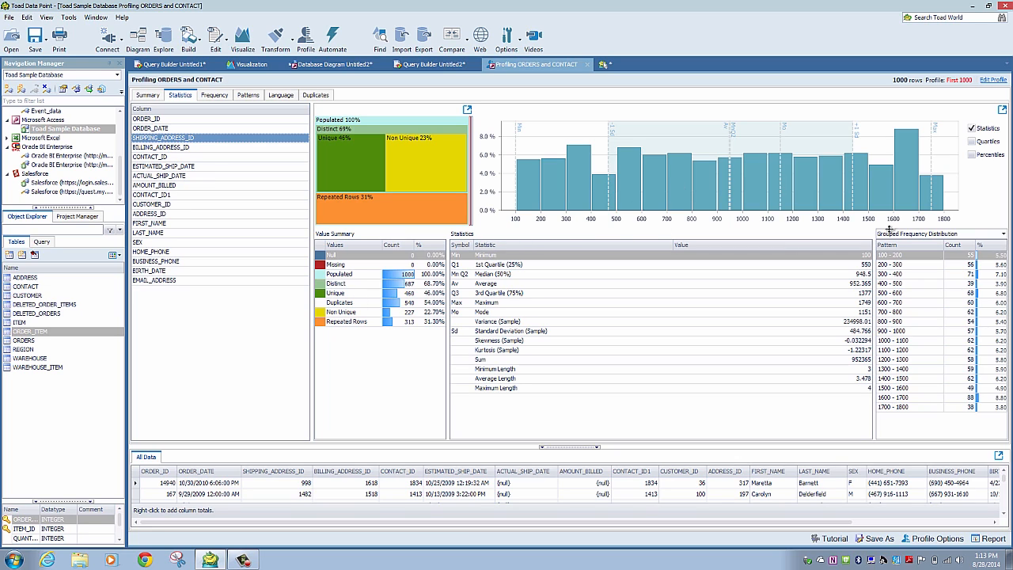
left_click(973, 154)
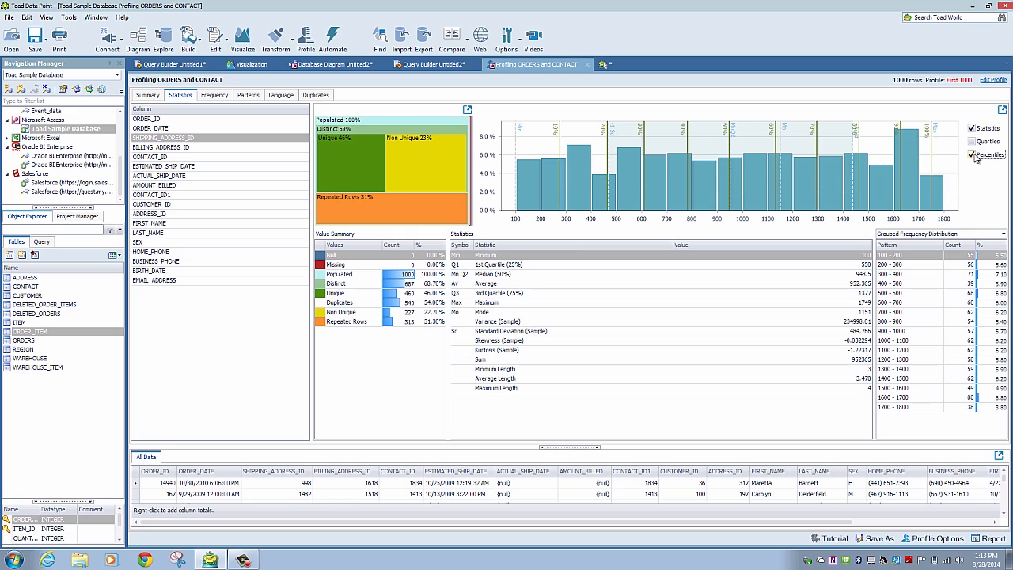
left_click(973, 155)
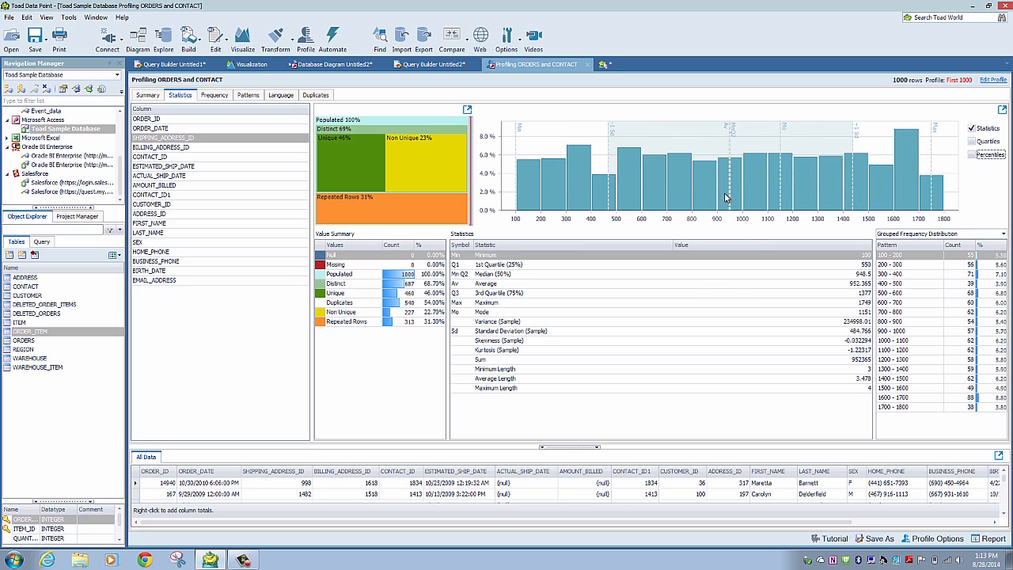
- Examine the value frequencies of the LAST_NAME and SEX columns in the profile
left_click(215, 95)
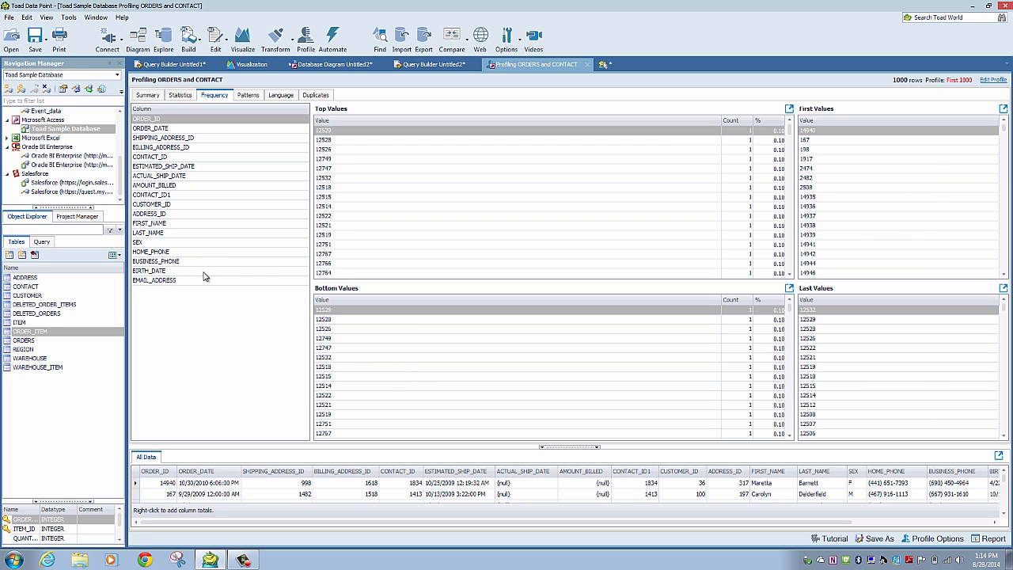
left_click(204, 233)
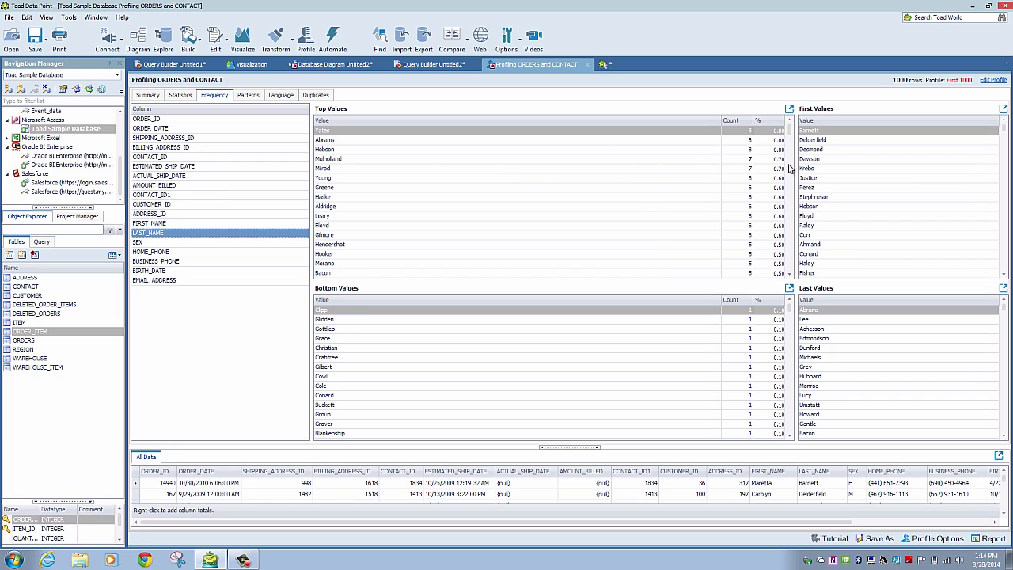
left_click(178, 241)
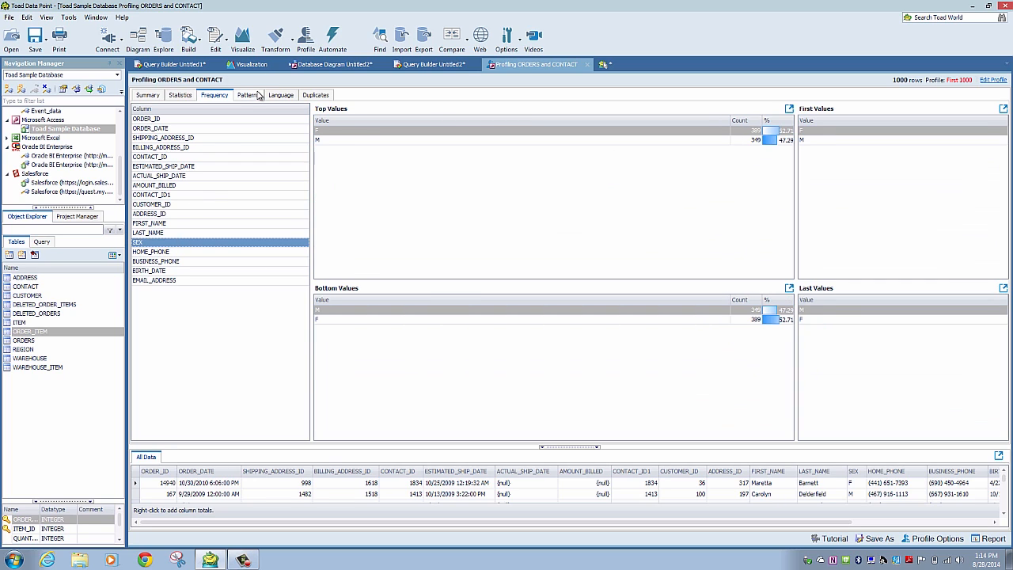
- Examine the patterns of the ACTUAL_SHIP_DATE, HOME_PHONE and EMAIL_ADDRESS columns and the language analysis of the LAST_NAME column
left_click(254, 96)
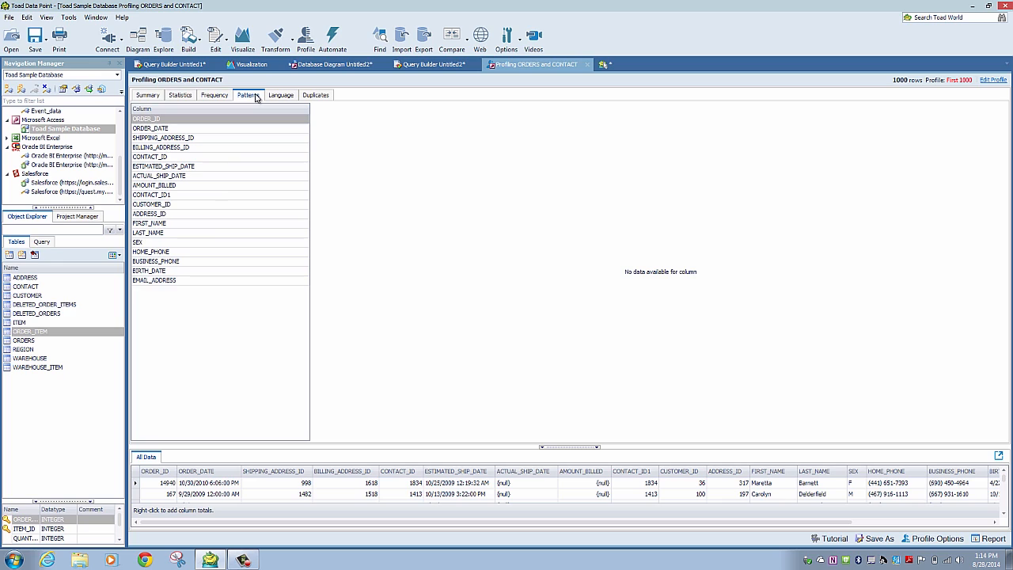
left_click(213, 176)
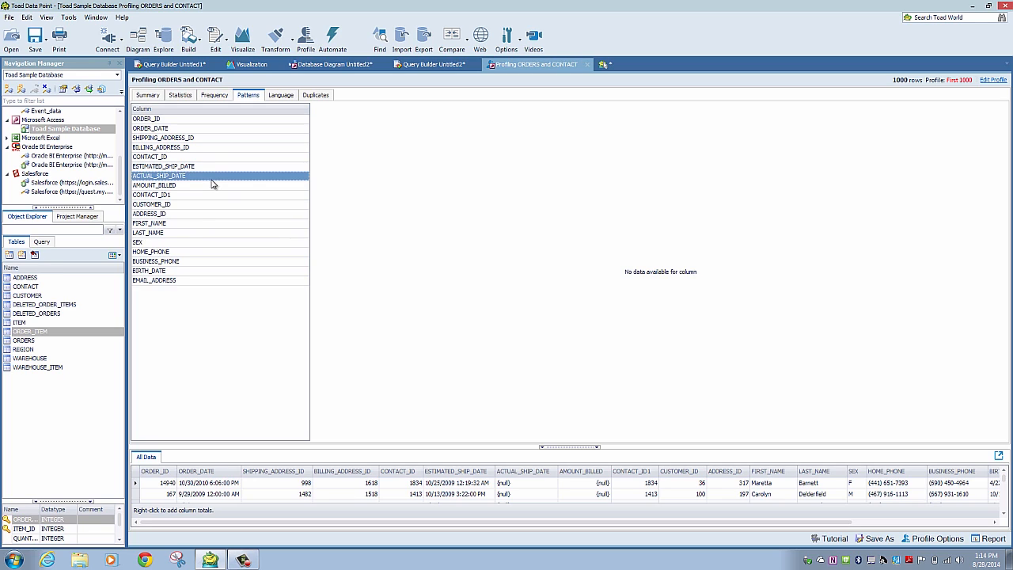
left_click(190, 253)
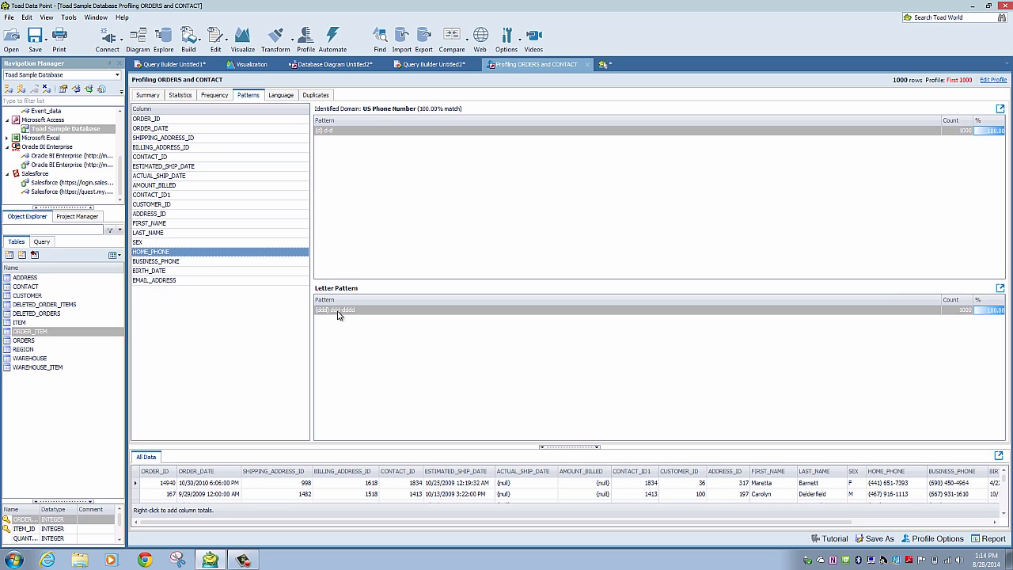
left_click(176, 282)
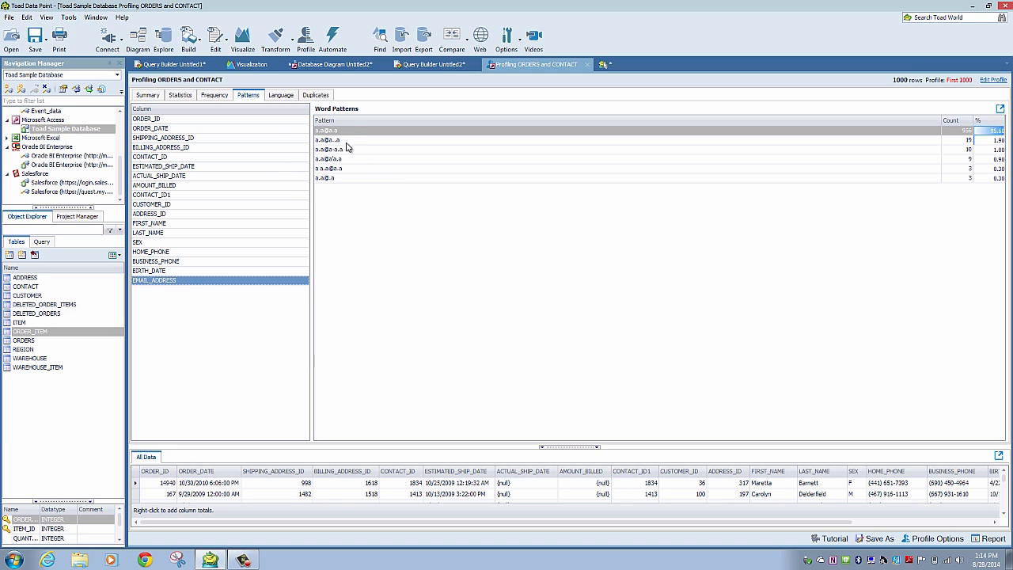
left_click(285, 98)
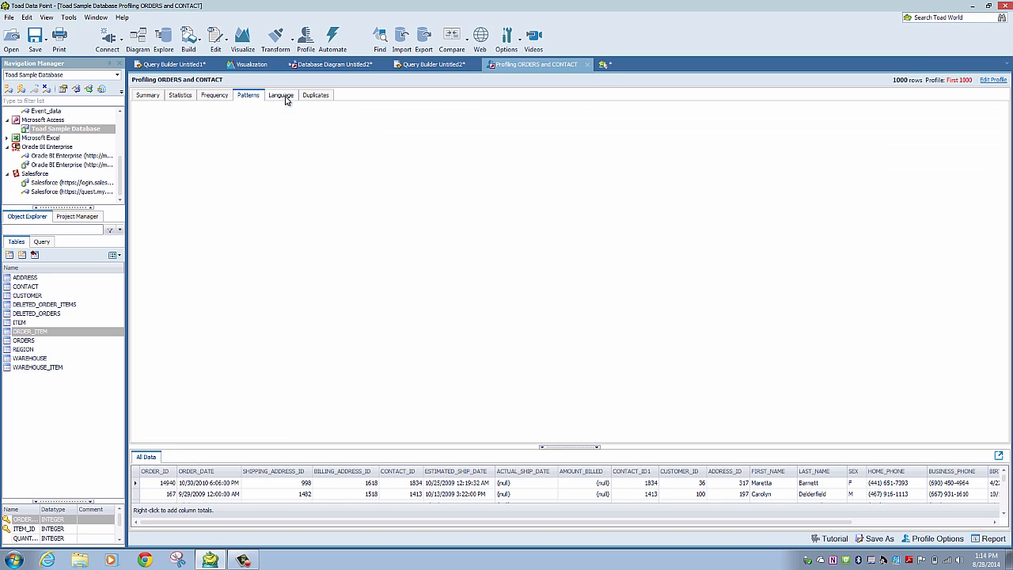
left_click(200, 234)
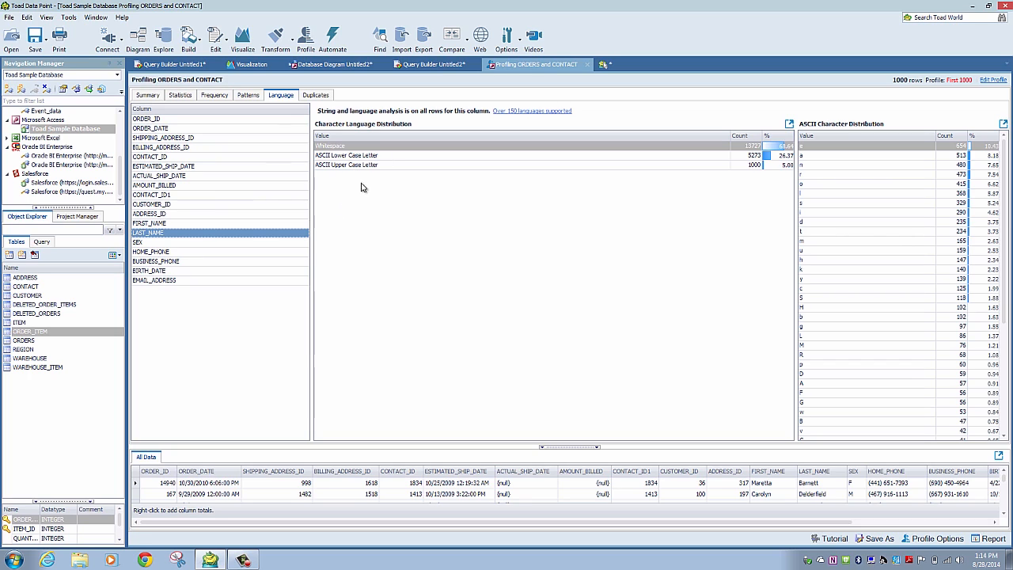
- Check the profiled data for duplicates across ADDRESS_ID, FIRST_NAME and LAST_NAME, and enlarge the duplicate records pane
left_click(316, 96)
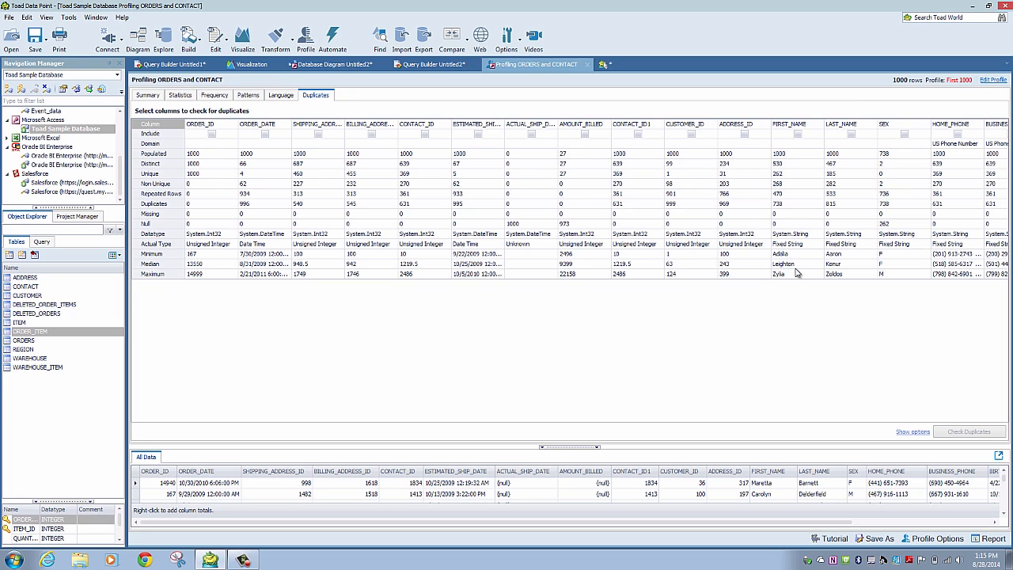
left_click(744, 133)
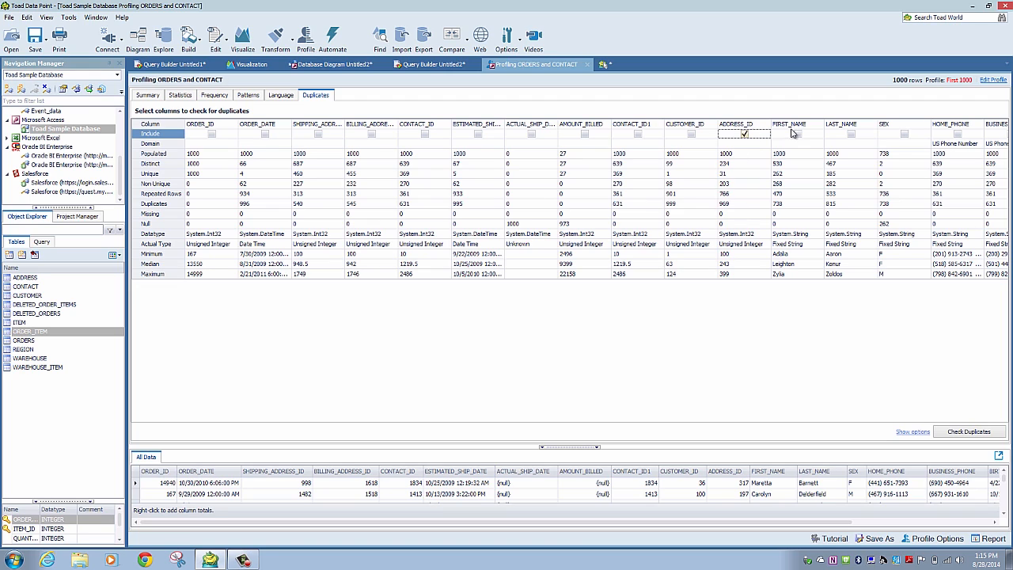
left_click(798, 134)
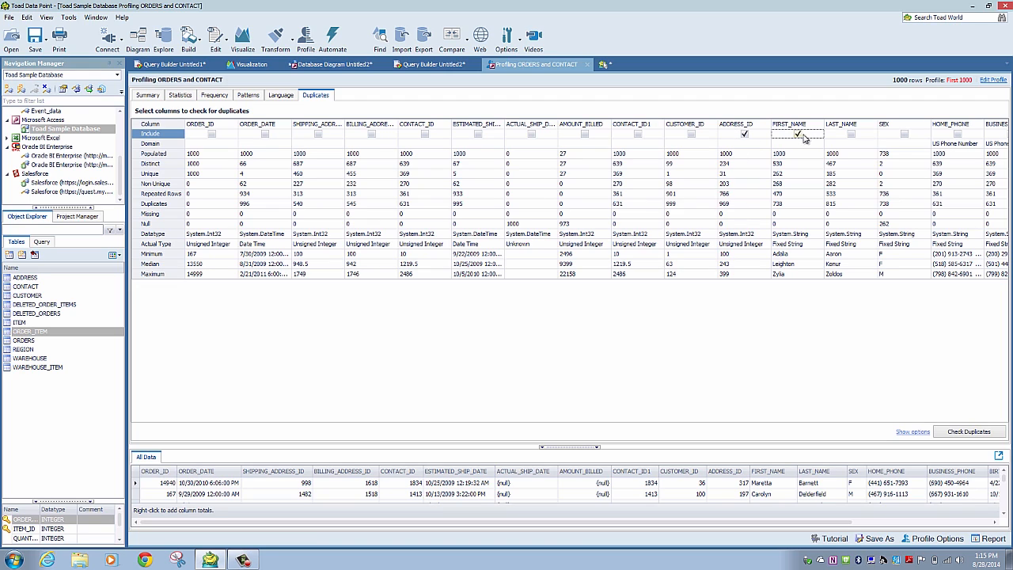
left_click(851, 134)
left_click(975, 433)
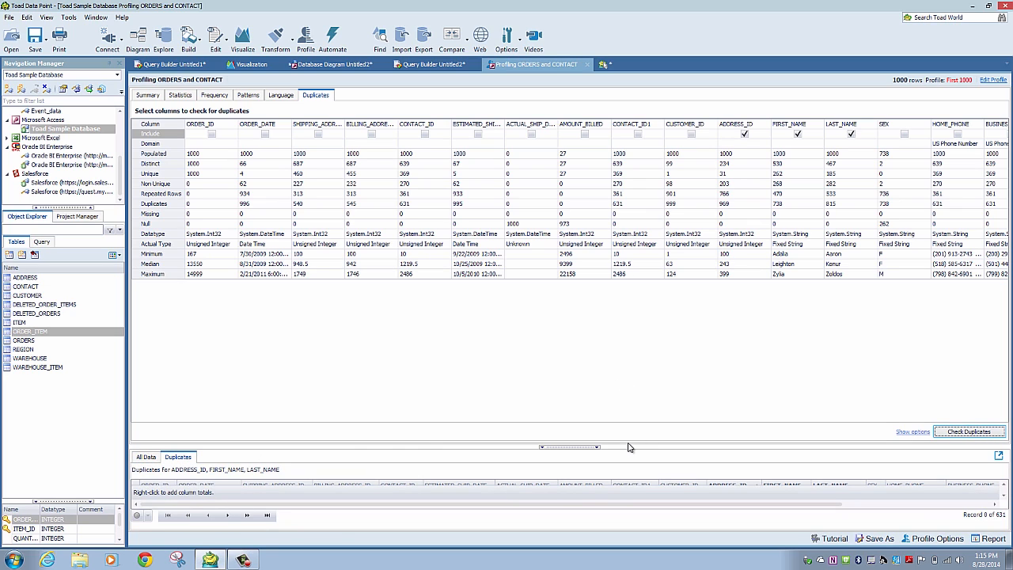
left_click_drag(630, 449, 626, 342)
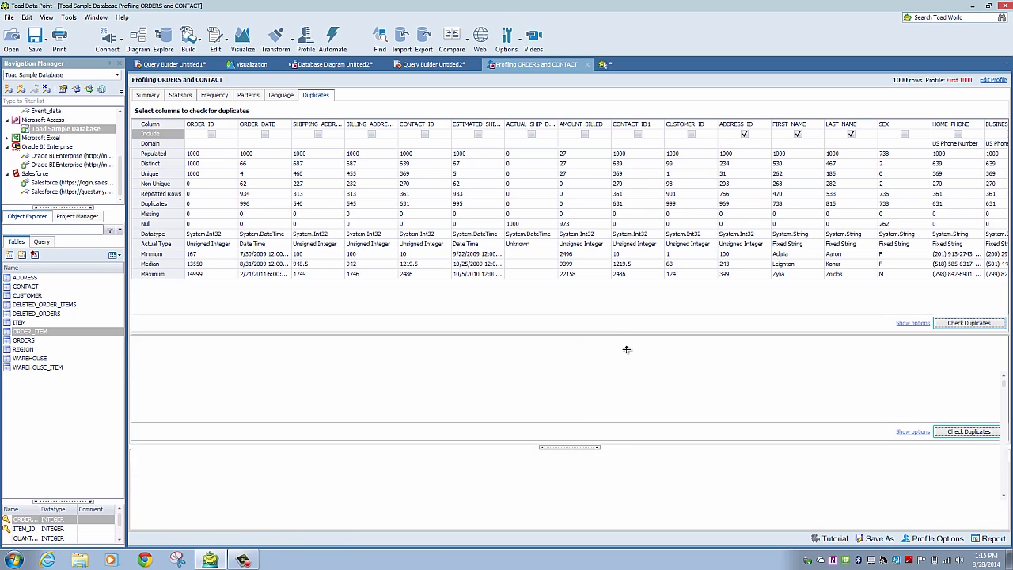